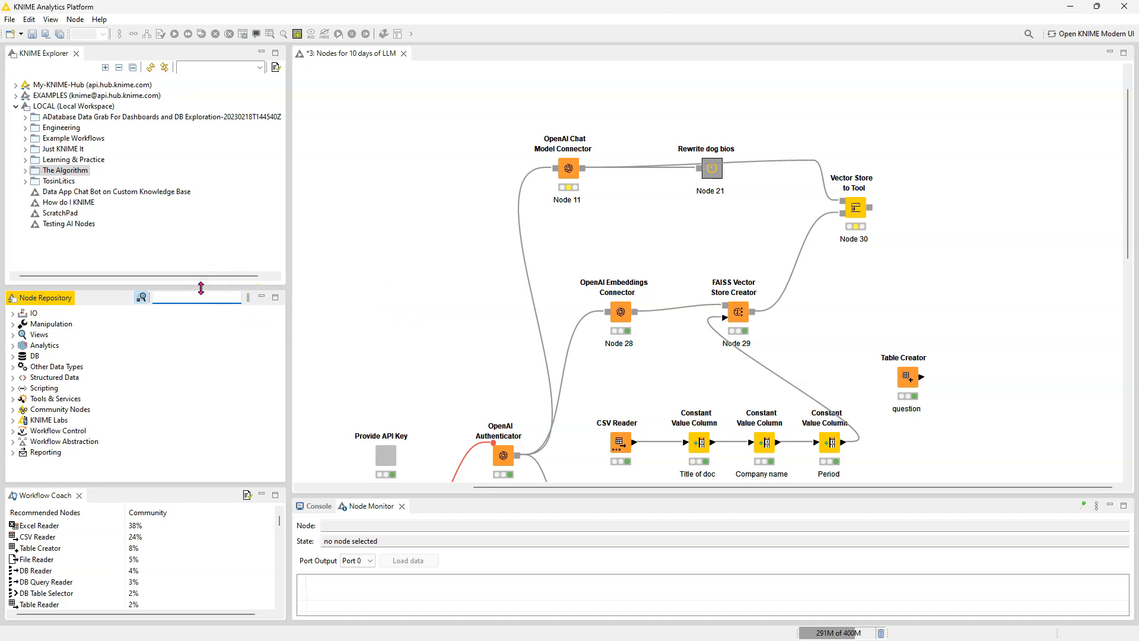
Step: Find the Vector Store Retriever node in the repository and add it beside the FAISS Vector Store Creator
type("vector sto")
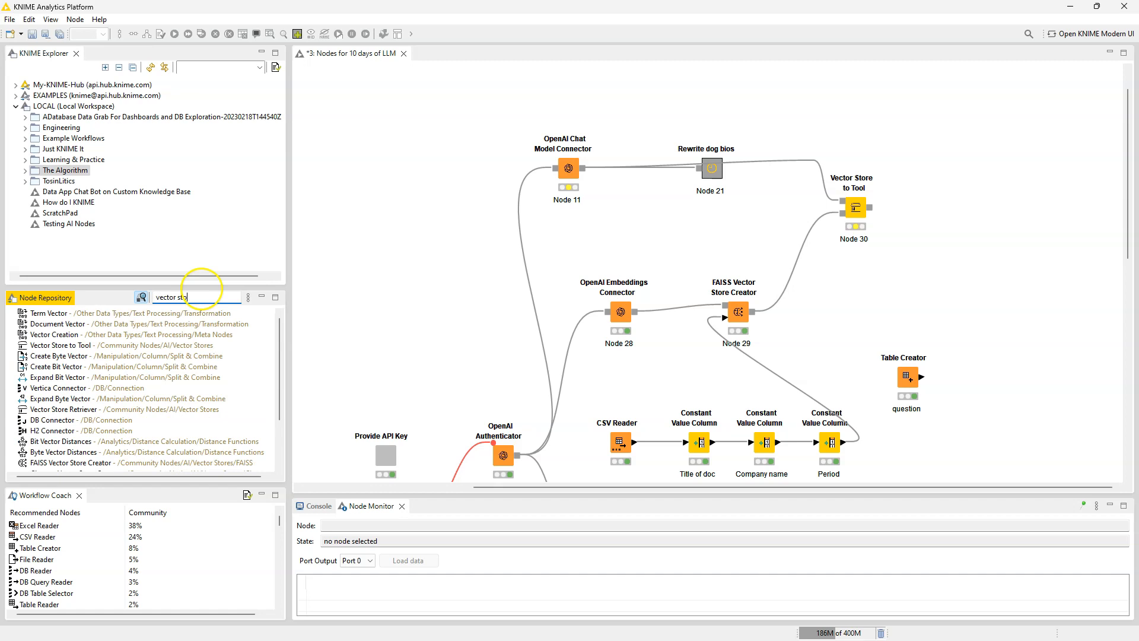
type("re re")
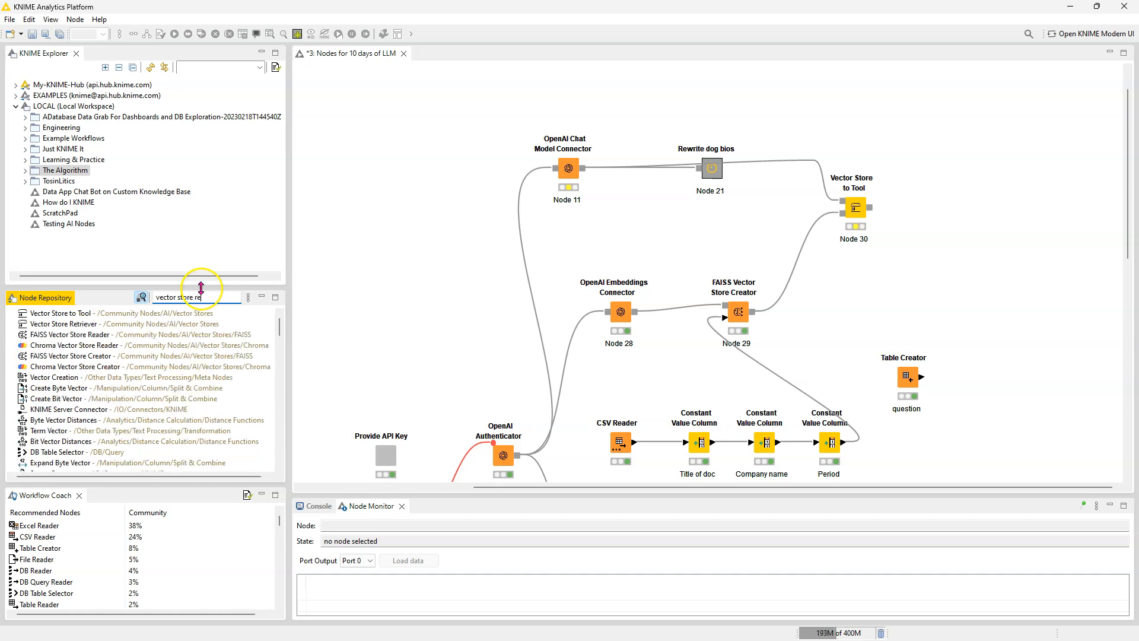
left_click(129, 324)
left_click_drag(128, 322, 858, 318)
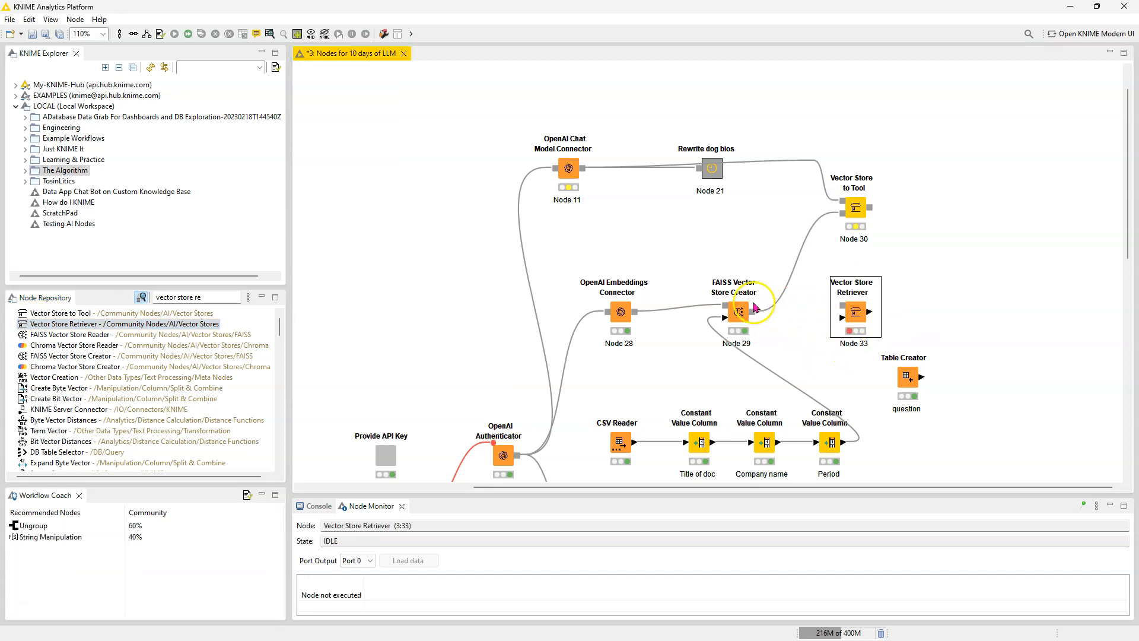
Step: Connect the FAISS Vector Store Creator and the question Table Creator to the Vector Store Retriever, and move the retriever further right
left_click_drag(753, 311, 845, 308)
left_click_drag(924, 380, 843, 318)
left_click(854, 313)
mouse_move(945, 326)
left_mouse_down()
mouse_move(959, 325)
mouse_move(960, 311)
left_mouse_up()
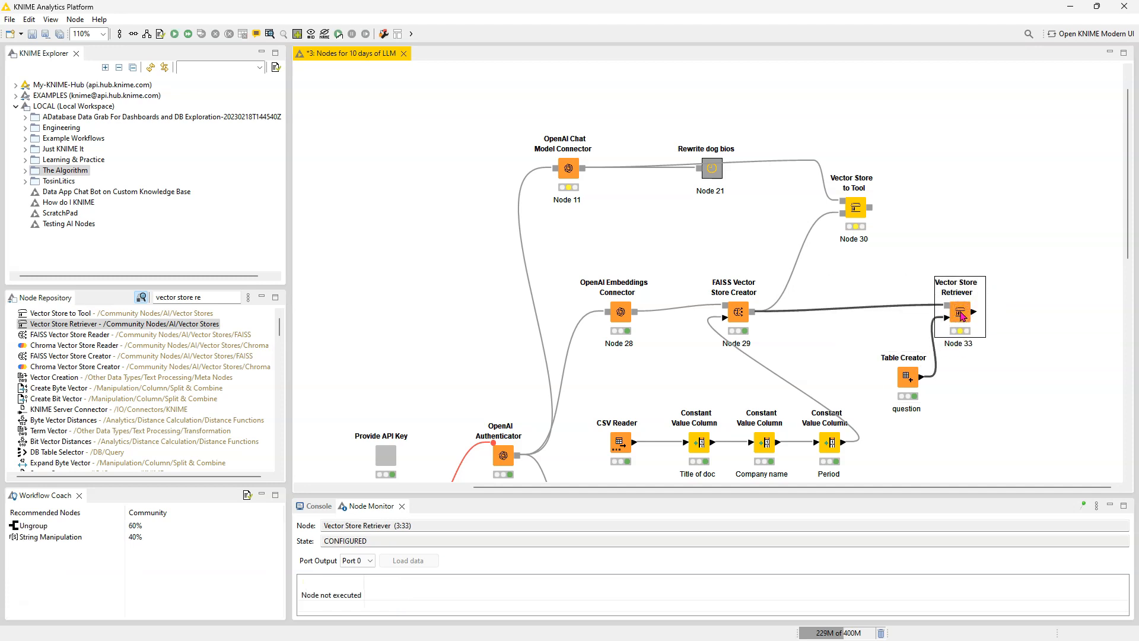
Step: Check the question table, then configure the Vector Store Retriever to return 5 results and retrieve metadata from documents
left_click(907, 376)
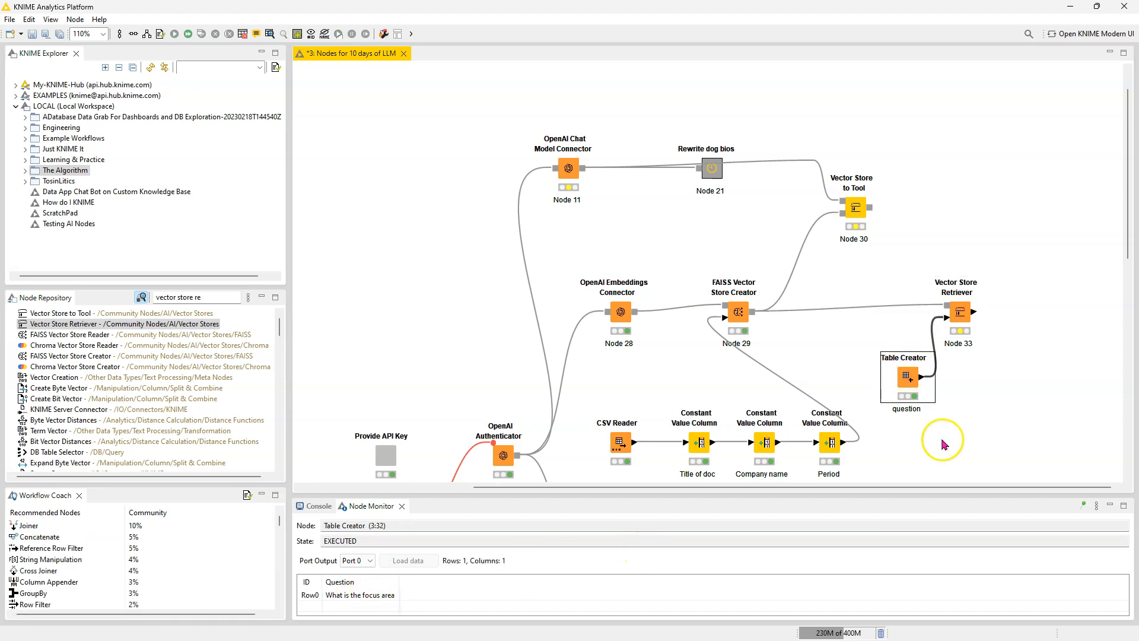
left_click(961, 317)
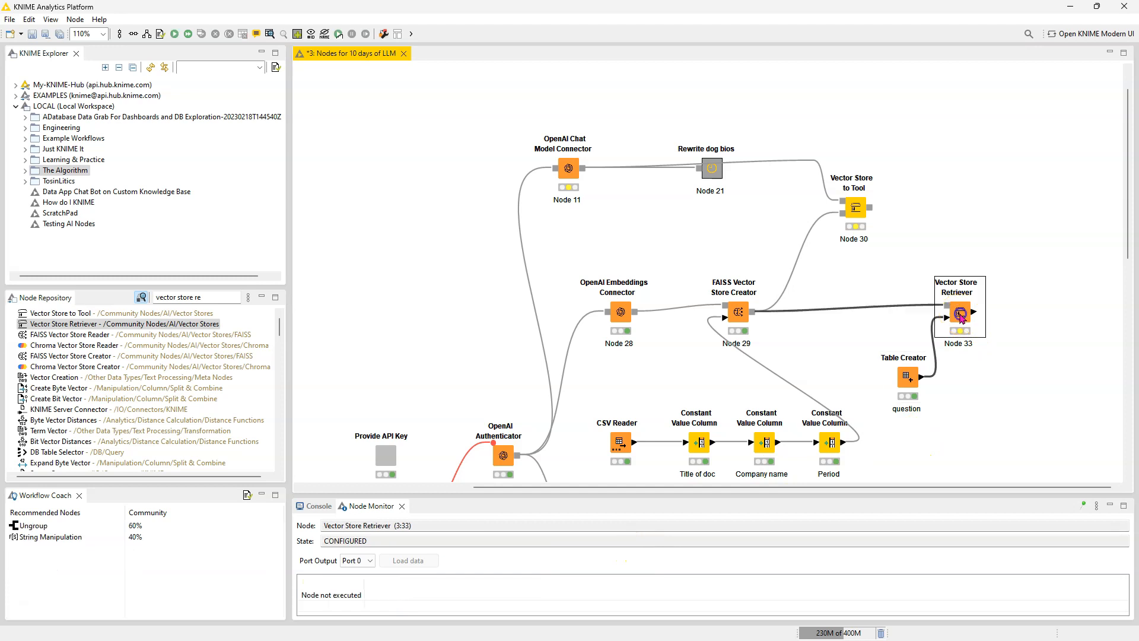
double_click(961, 318)
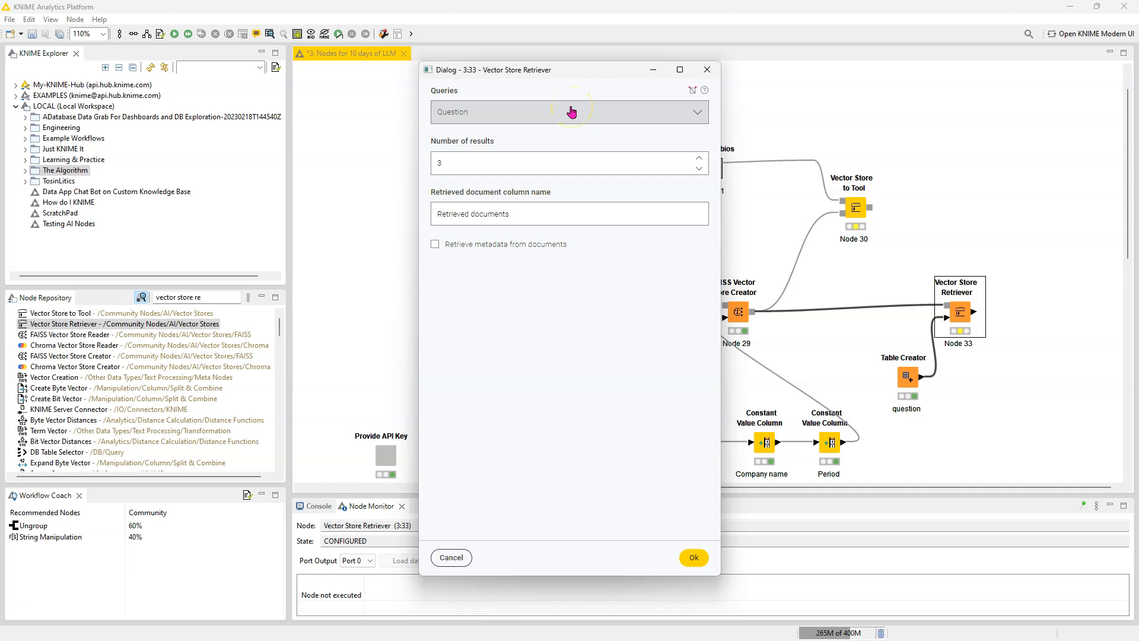
double_click(516, 163)
type("5")
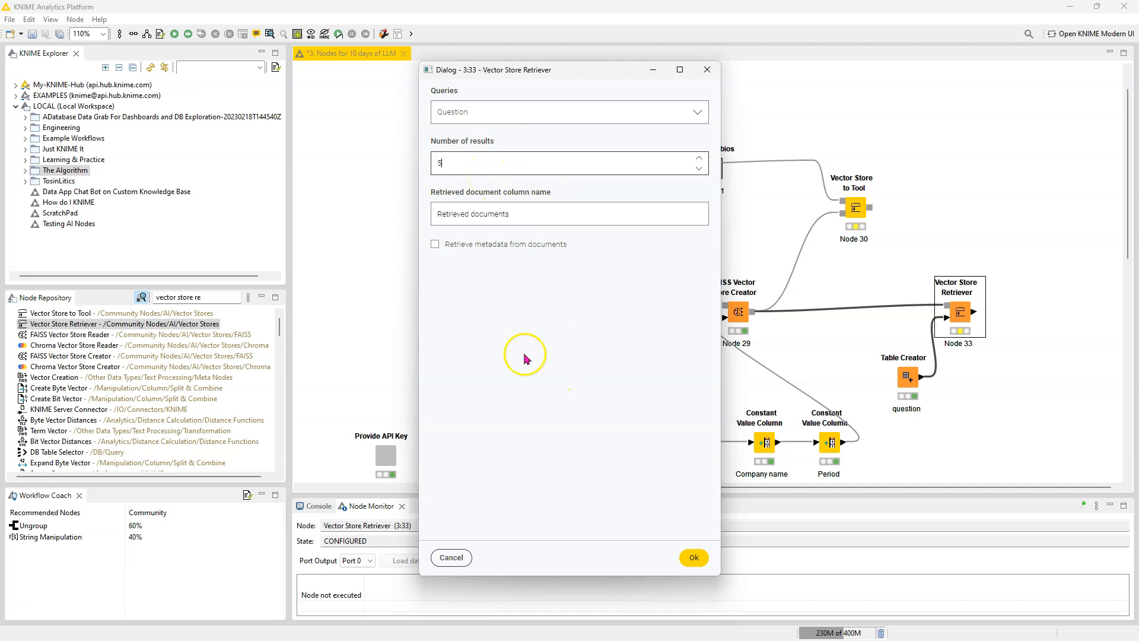
left_click(434, 244)
left_click(692, 561)
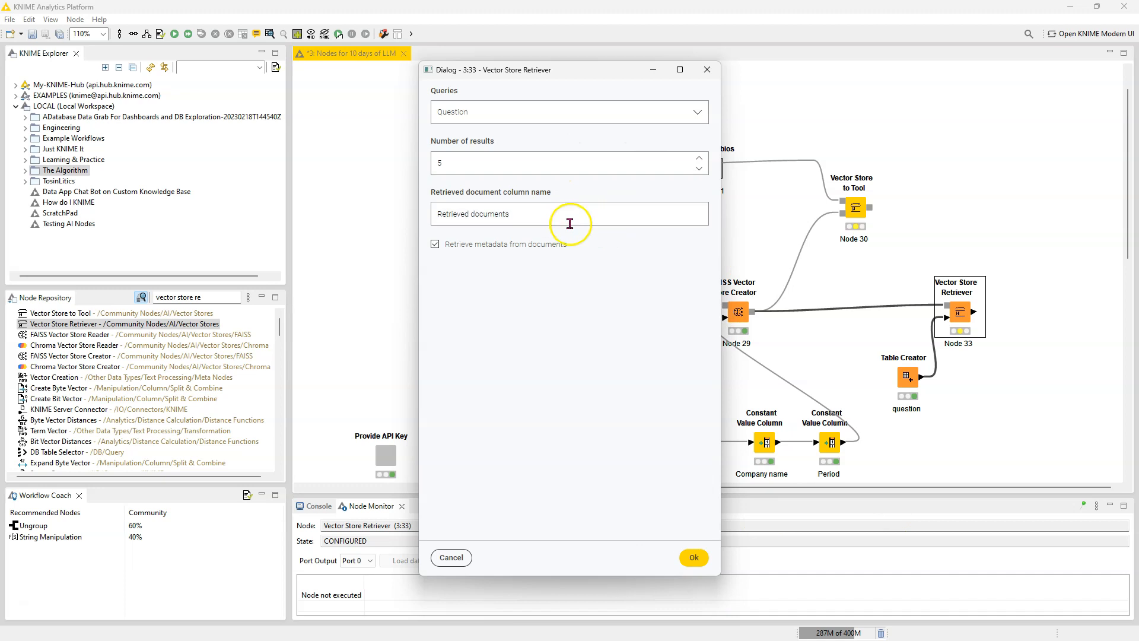
left_click(694, 558)
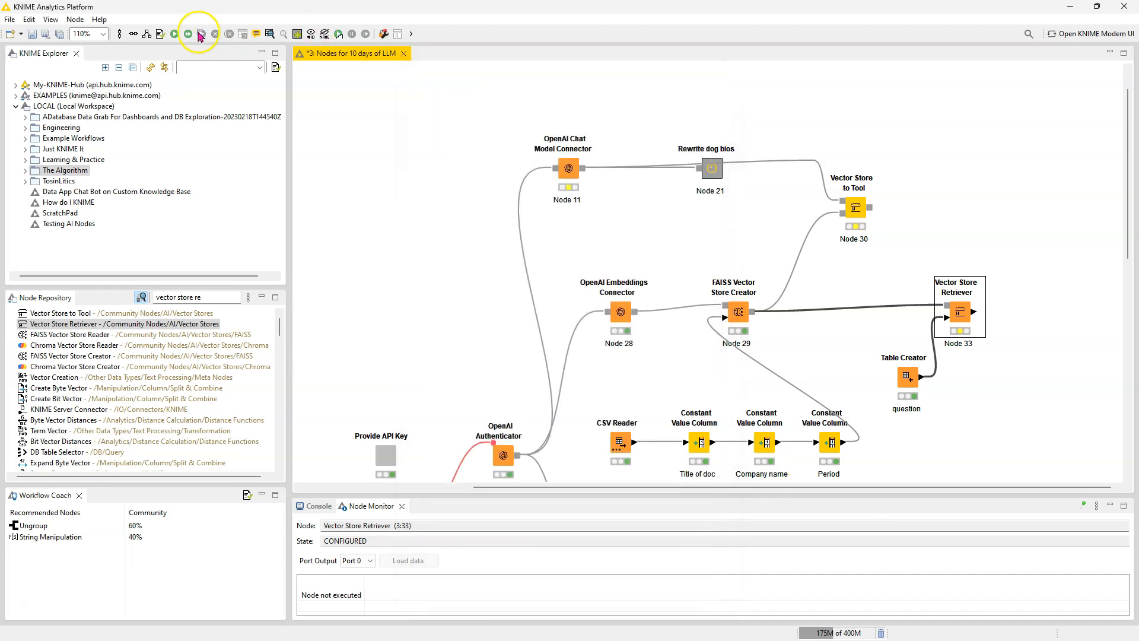
Step: Execute the Vector Store Retriever and inspect the retrieved documents and metadata columns in its result table
left_click(173, 34)
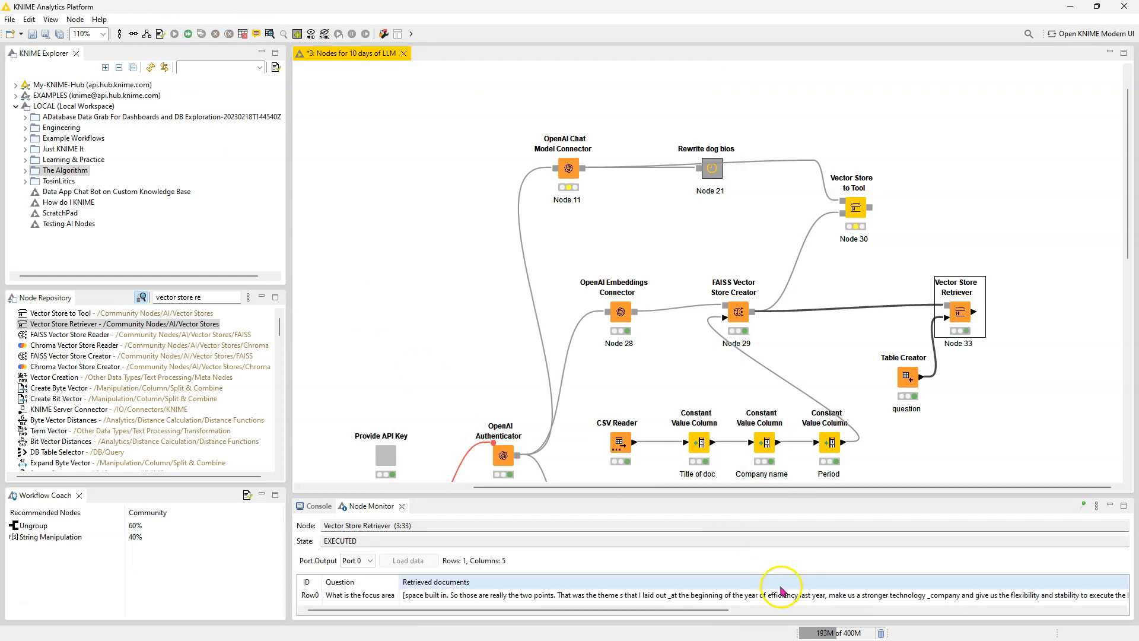
right_click(959, 312)
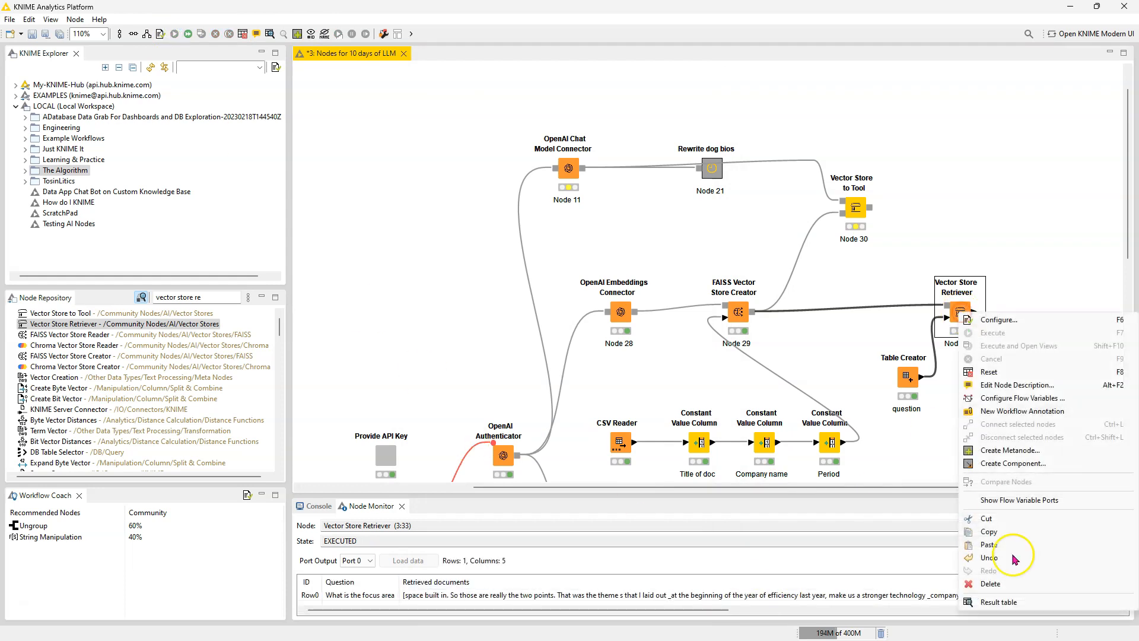
left_click(1032, 604)
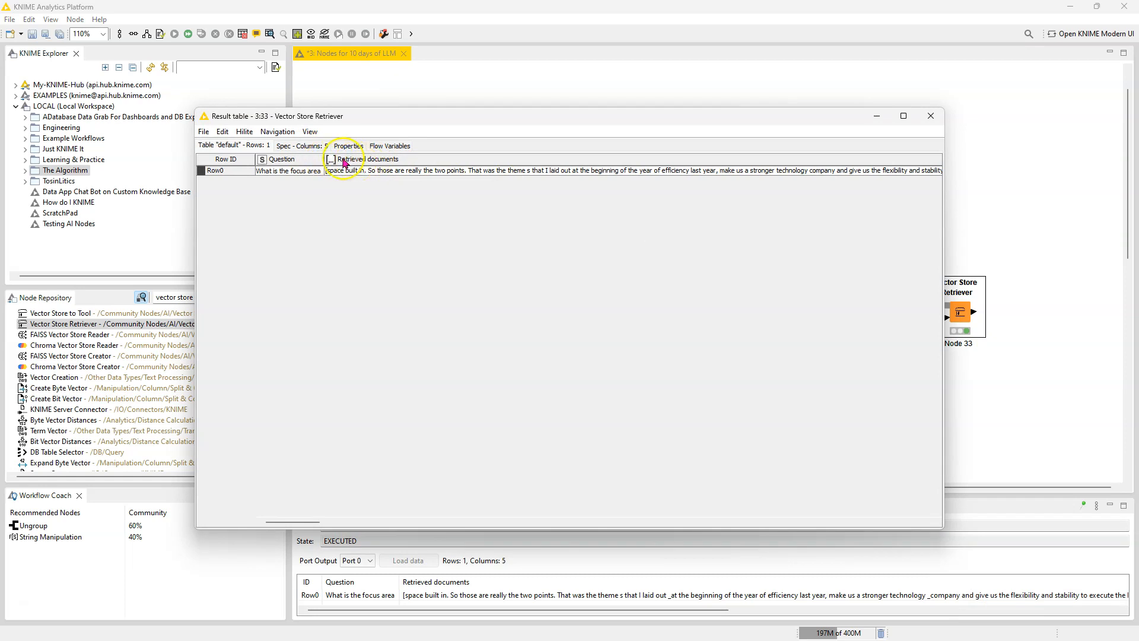
scroll(712, 337, "right", 5)
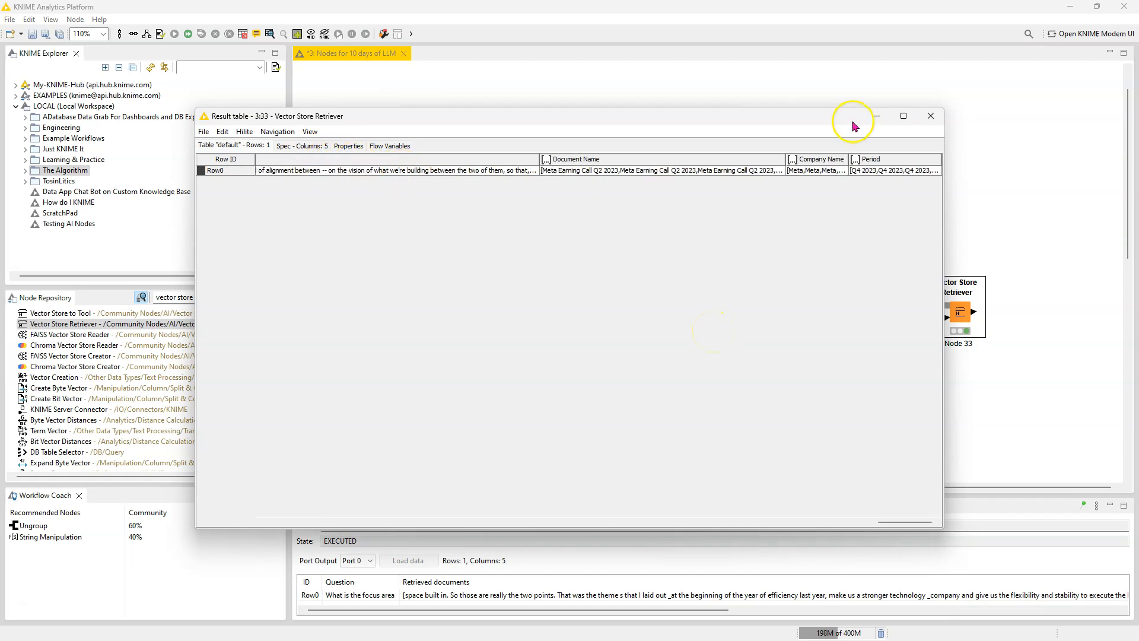
left_click(930, 115)
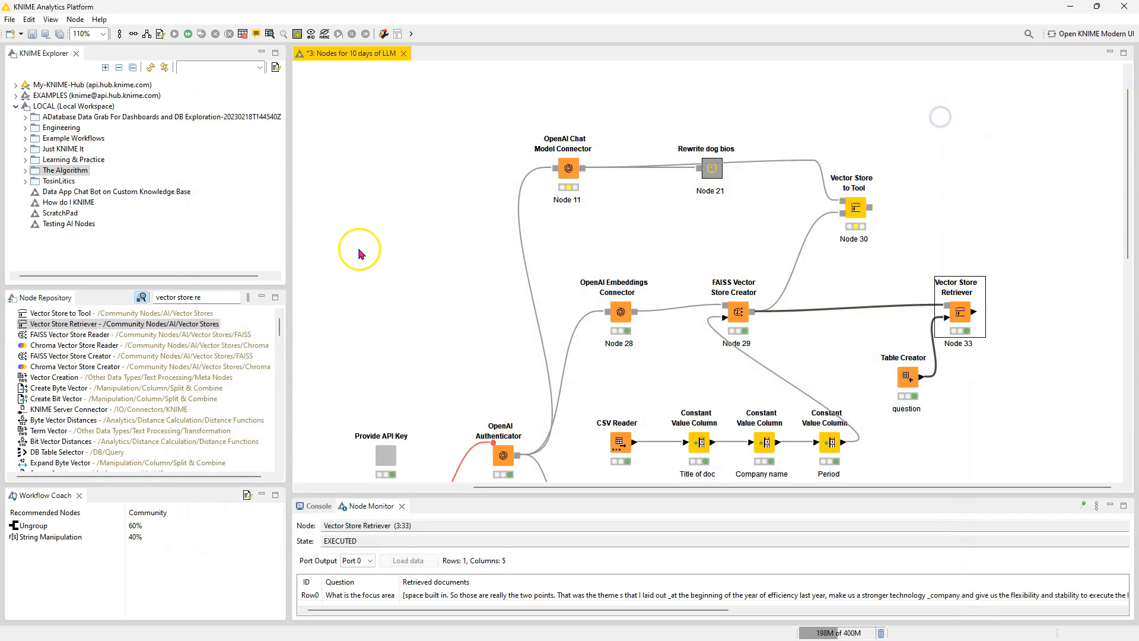
Step: Search the node repository for "ung"
left_click(207, 299)
key("ctrl+a")
type("ung")
left_click_drag(81, 321, 1065, 310)
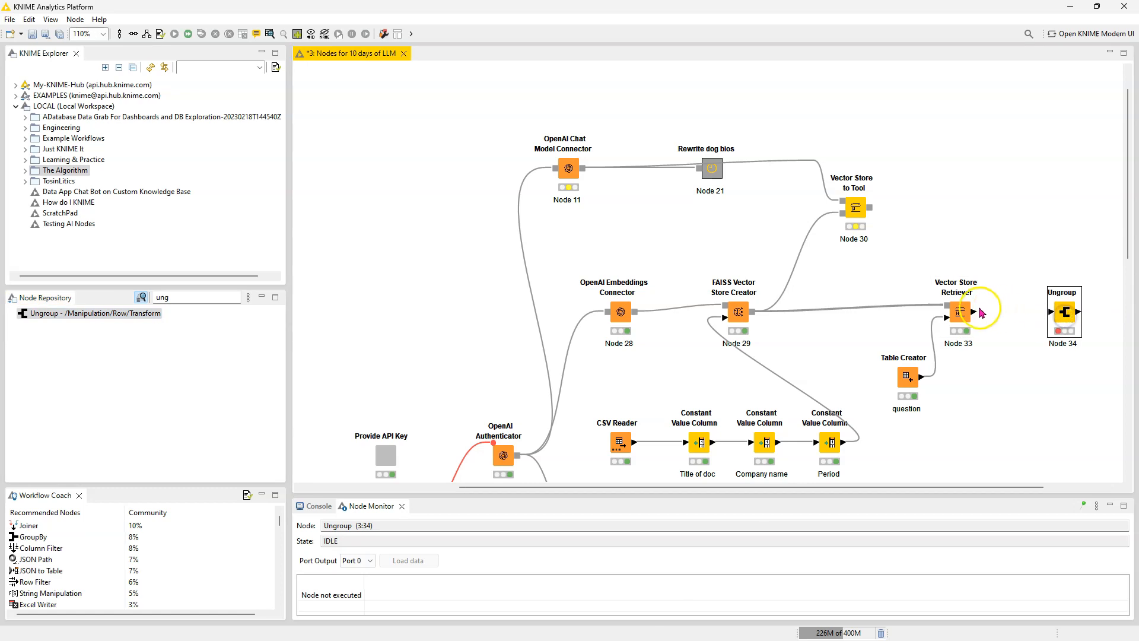
left_click_drag(974, 311, 1104, 321)
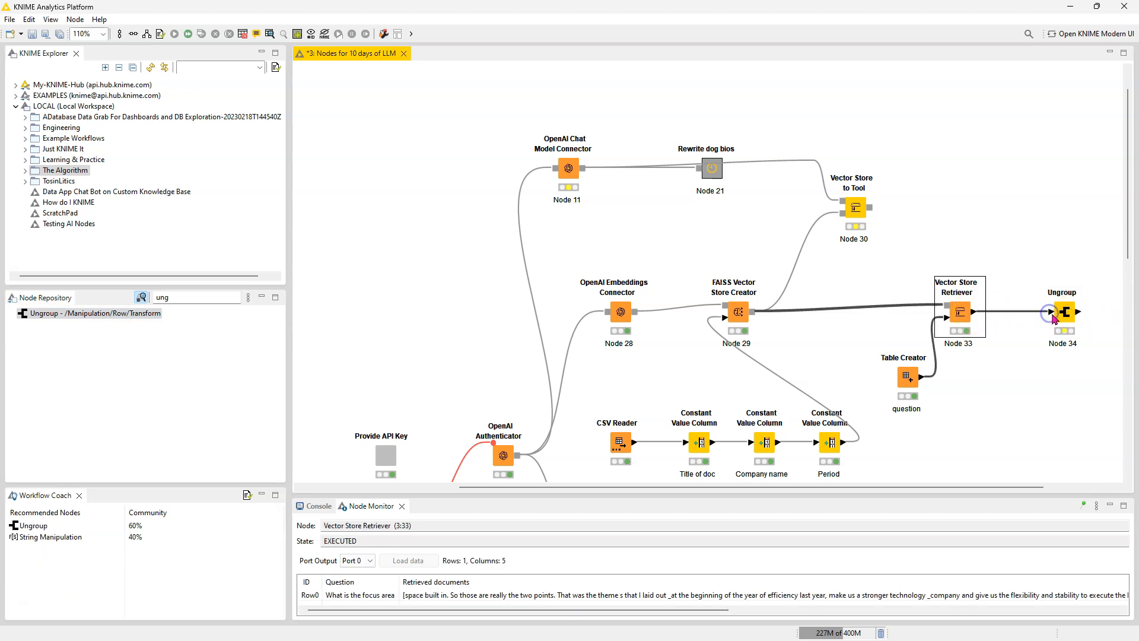
left_click(1064, 314)
key("Delete")
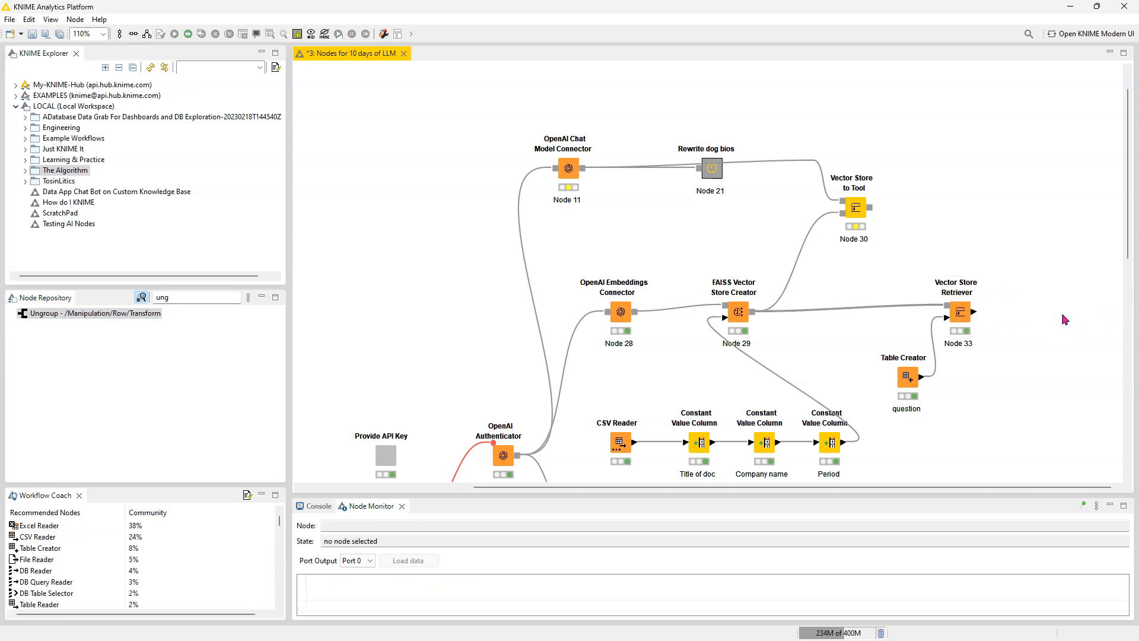
Step: Add an Ungroup node connected to the Vector Store Retriever's output and accept its settings with all four collection columns included
left_click(960, 314)
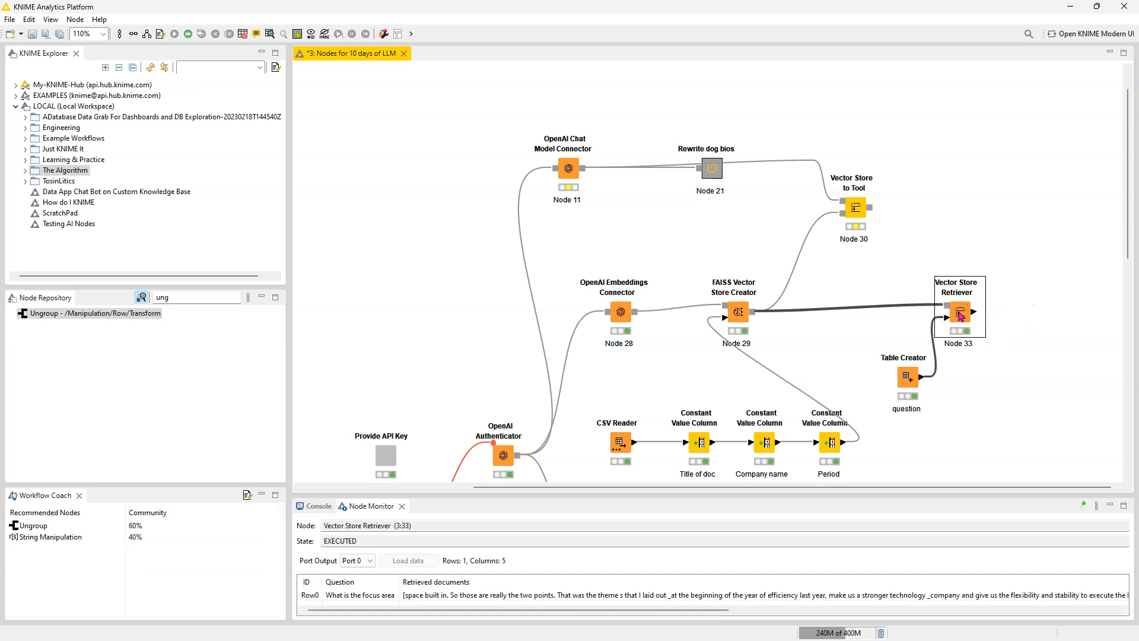
left_click(145, 312)
double_click(119, 315)
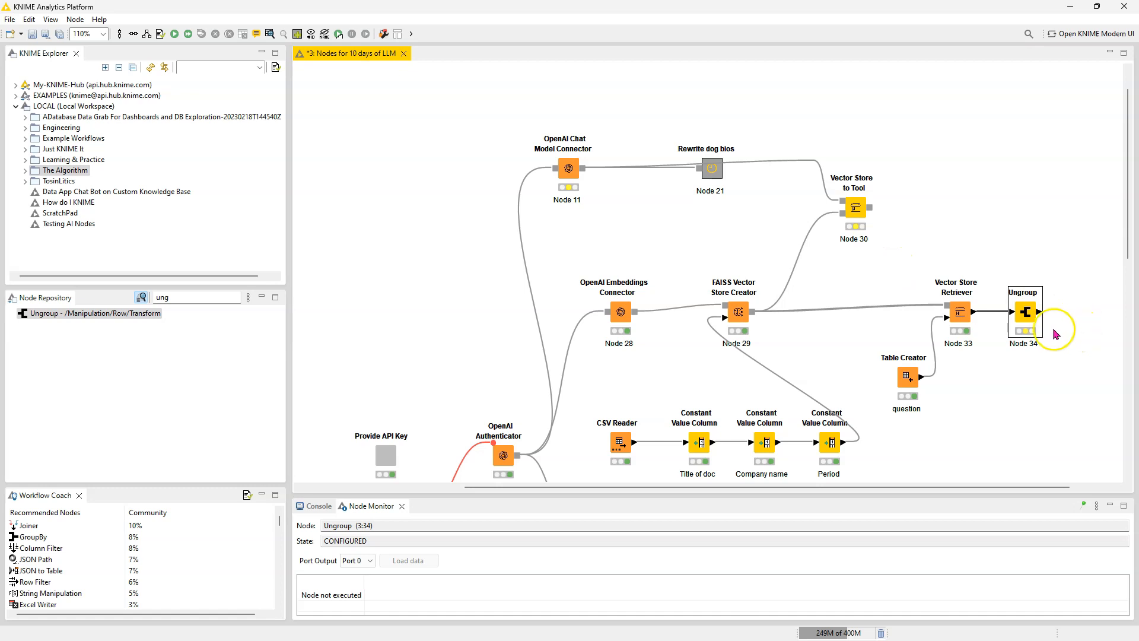
double_click(1029, 323)
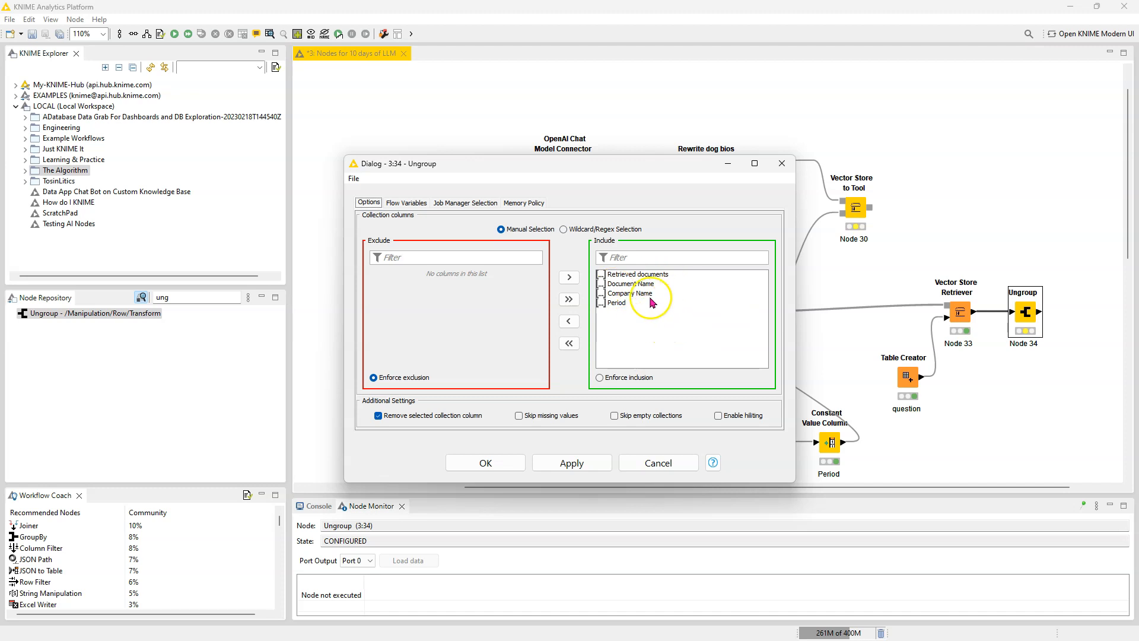
left_click(510, 463)
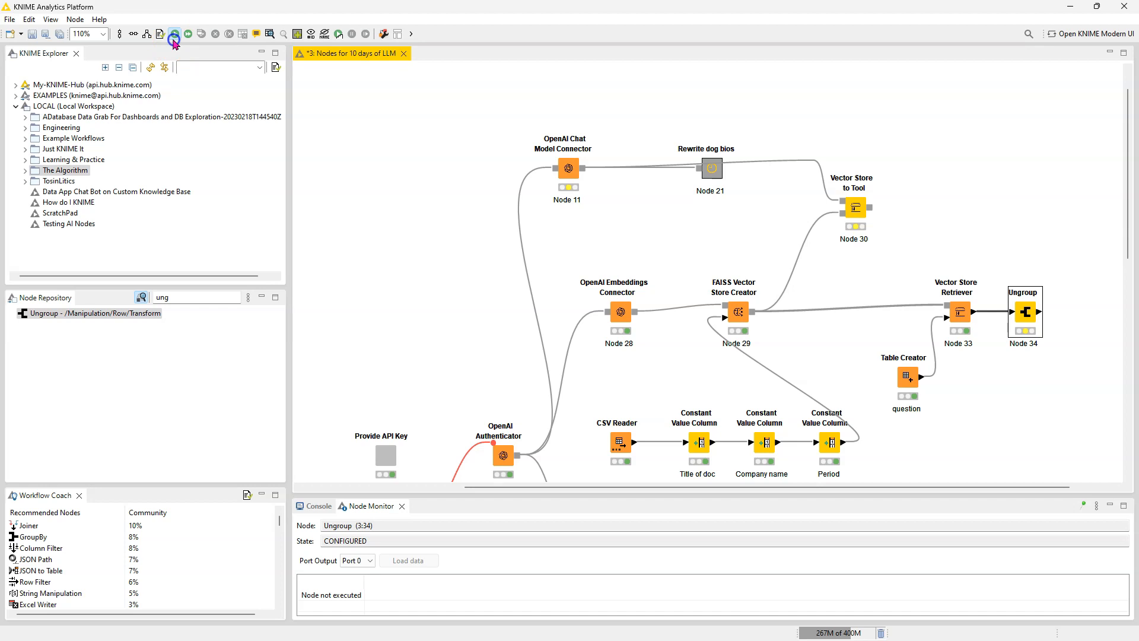
Step: Execute the Ungroup node and inspect the retrieved documents row by row in its data table
right_click(1030, 315)
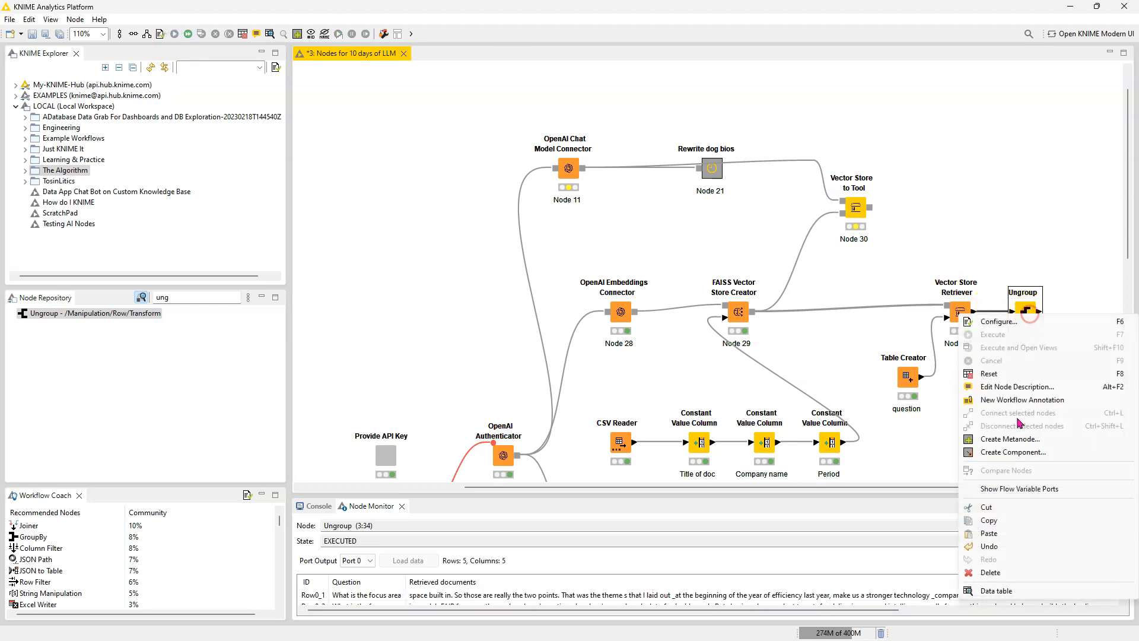
left_click(1003, 591)
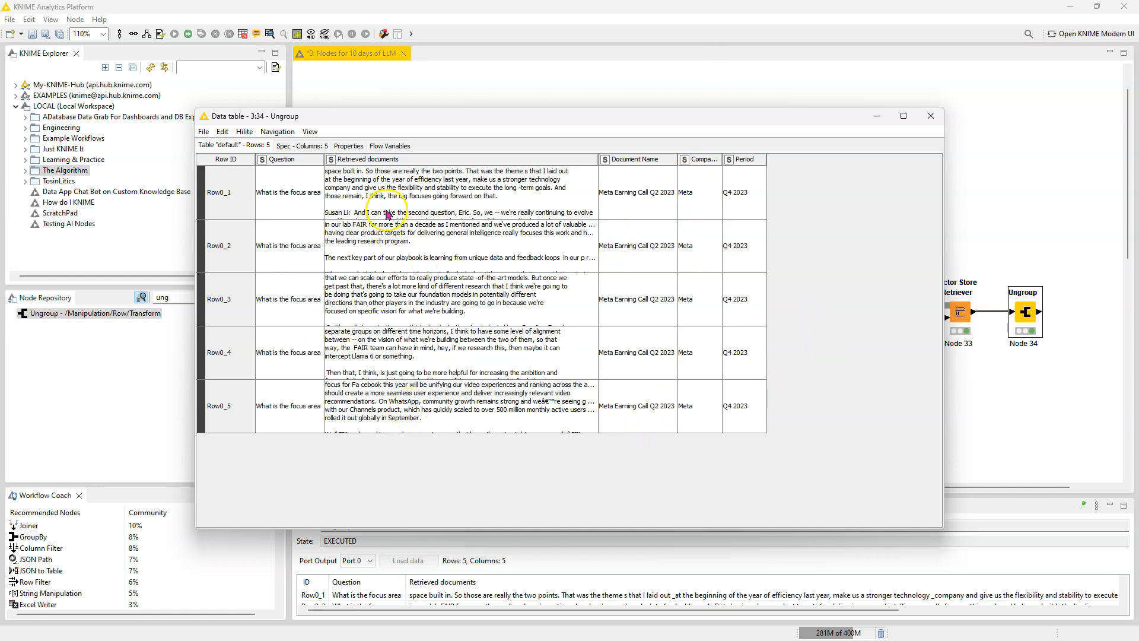
left_click(415, 211)
left_click(451, 279)
left_click(456, 188)
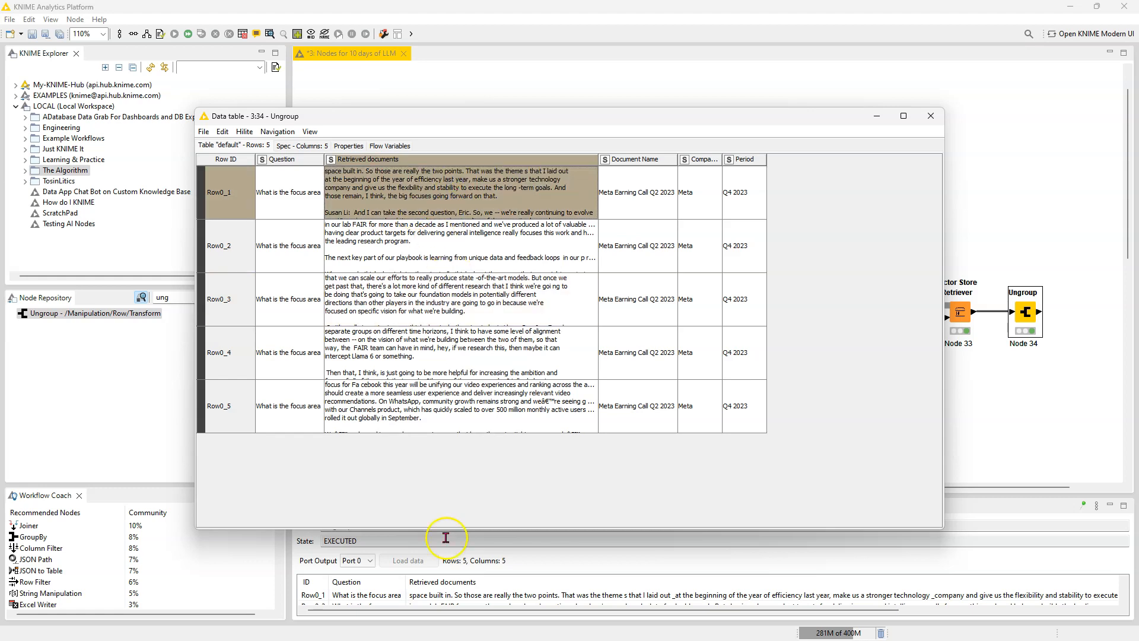
Step: Find the Tile View (JavaScript) node by searching "tile" and add it connected after the Ungroup node
left_click(176, 296)
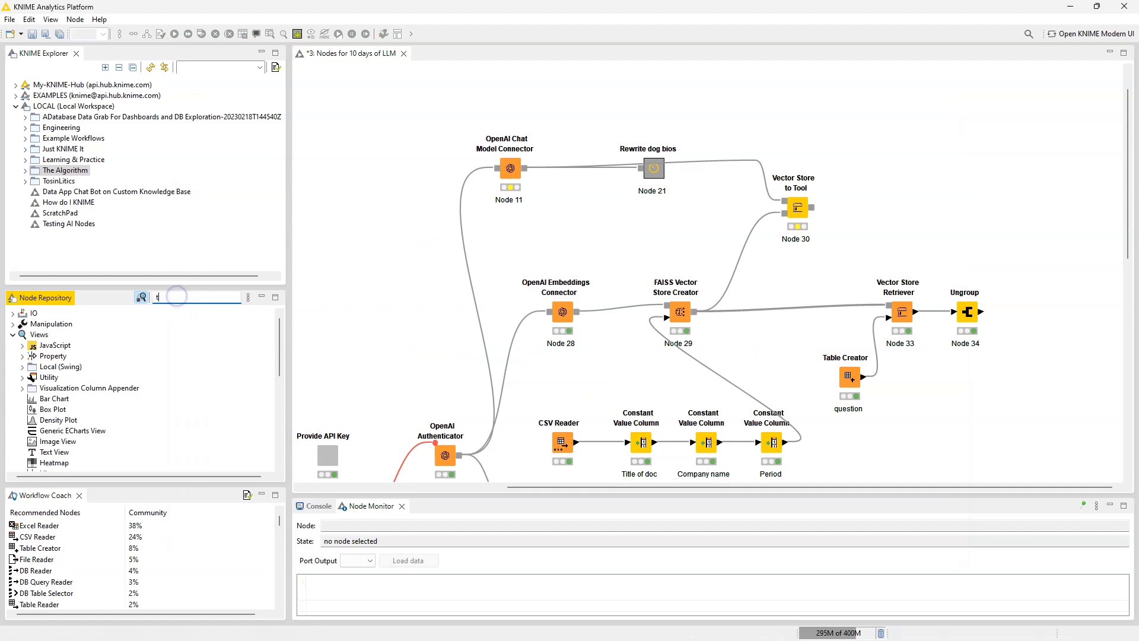
type("tile")
left_click_drag(98, 335, 1010, 323)
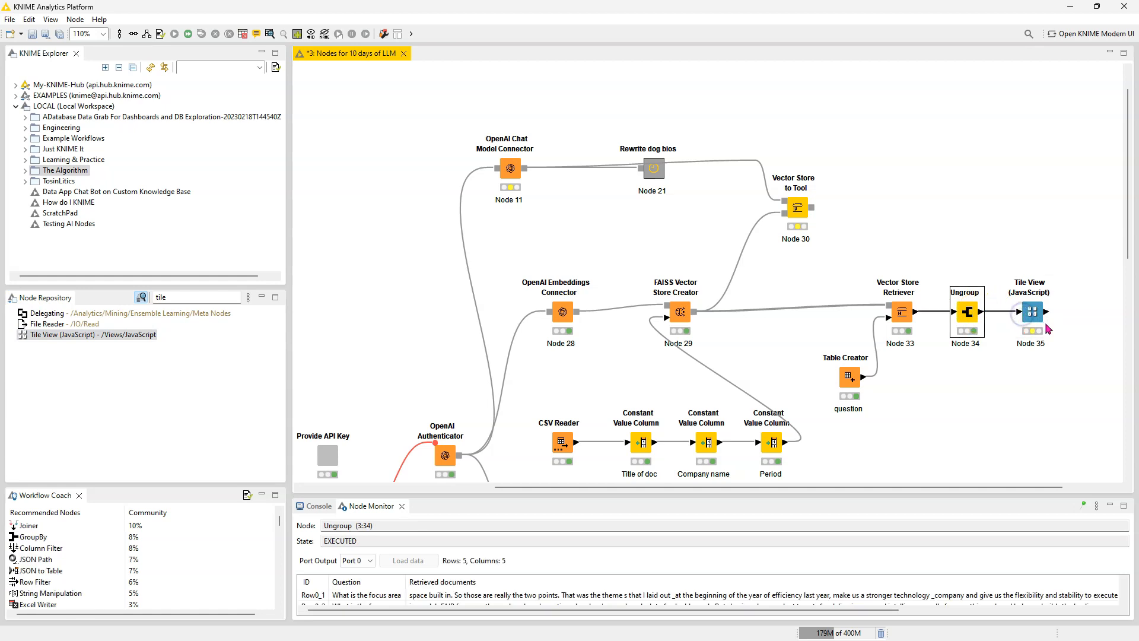
Step: Execute the Tile View node, review all retrieved document tiles in its enlarged view, and close it discarding changes
left_click(1035, 321)
left_click(201, 34)
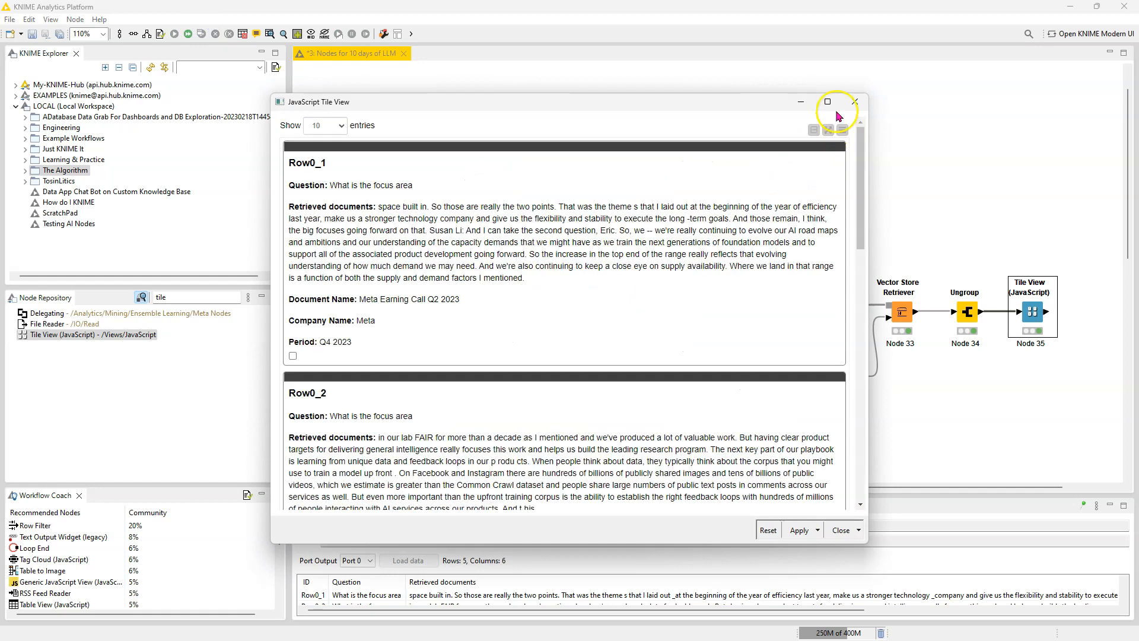
left_click(828, 102)
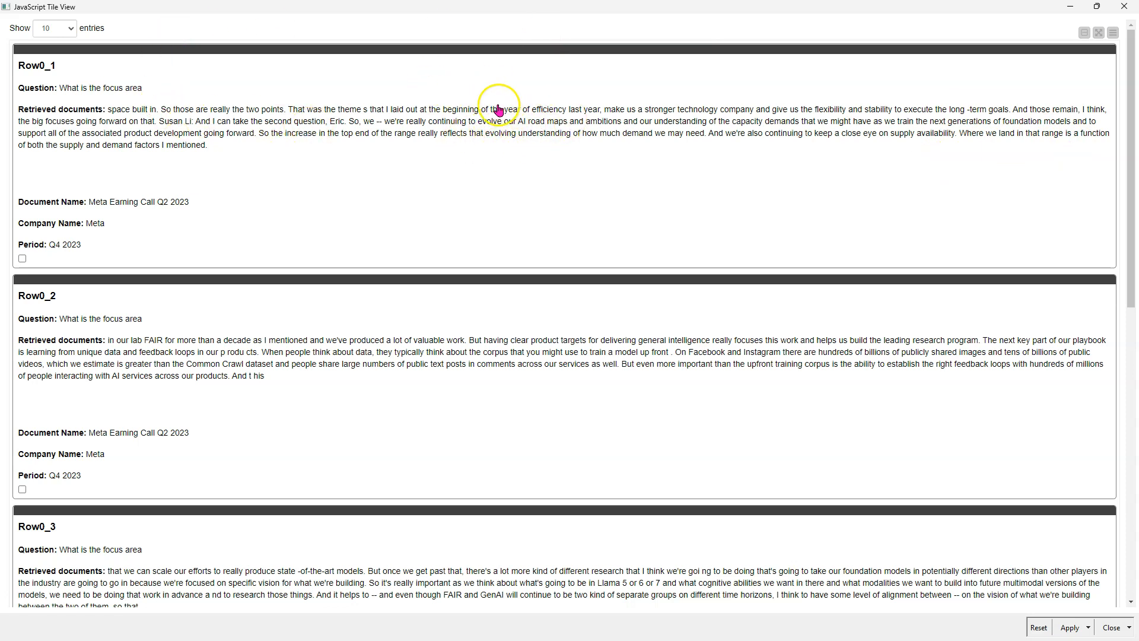
scroll(341, 437, "down", 10)
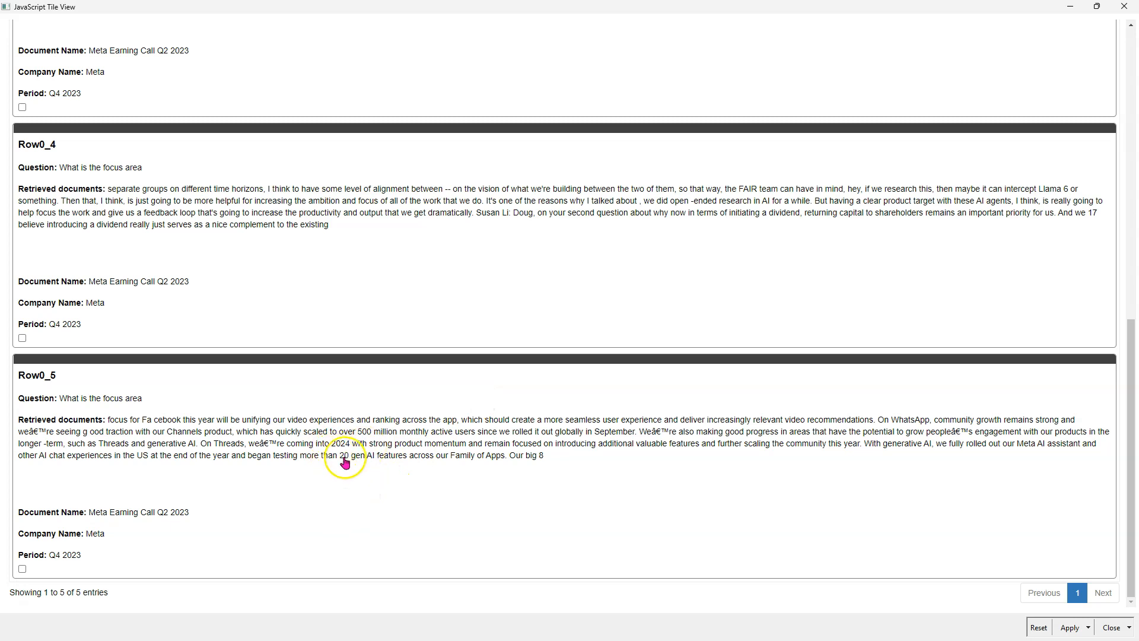
scroll(584, 420, "up", 10)
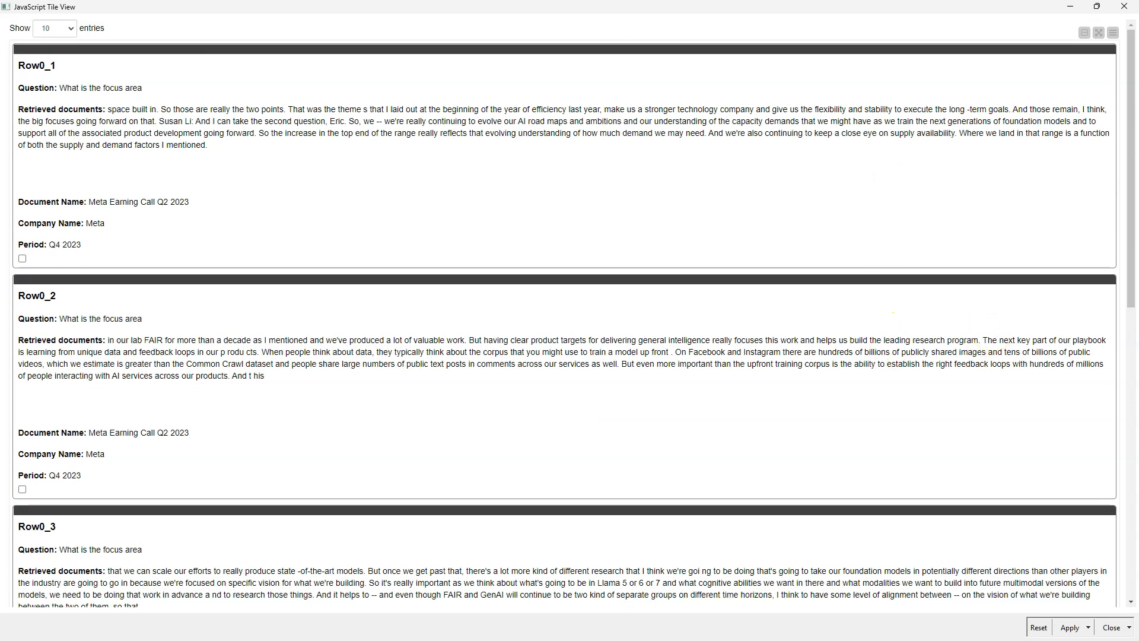
left_click(1126, 7)
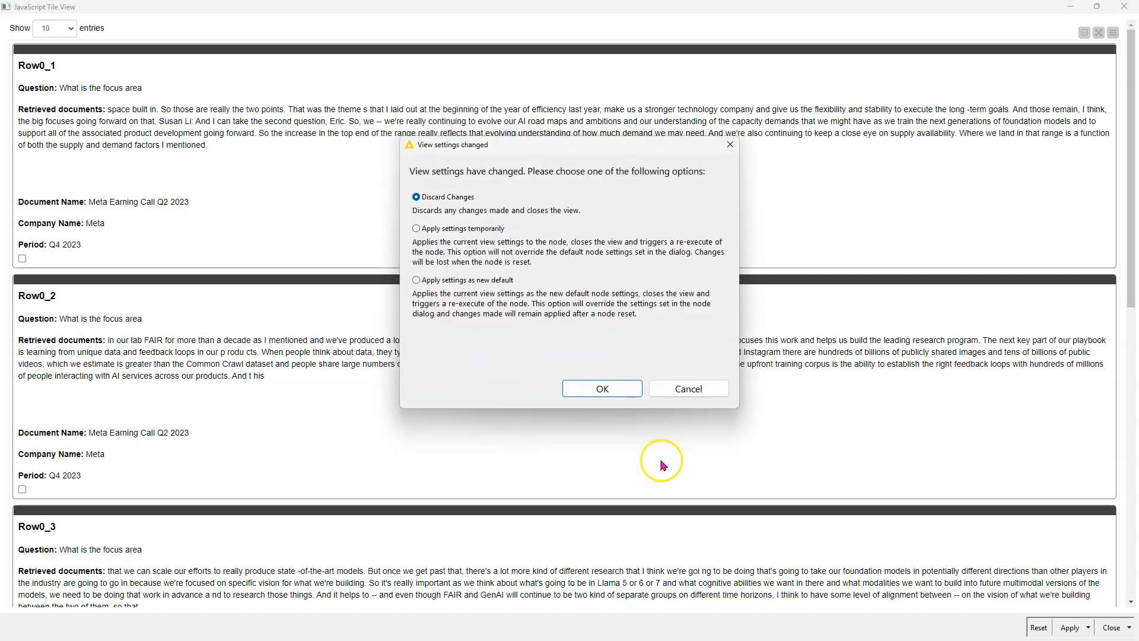
left_click(604, 386)
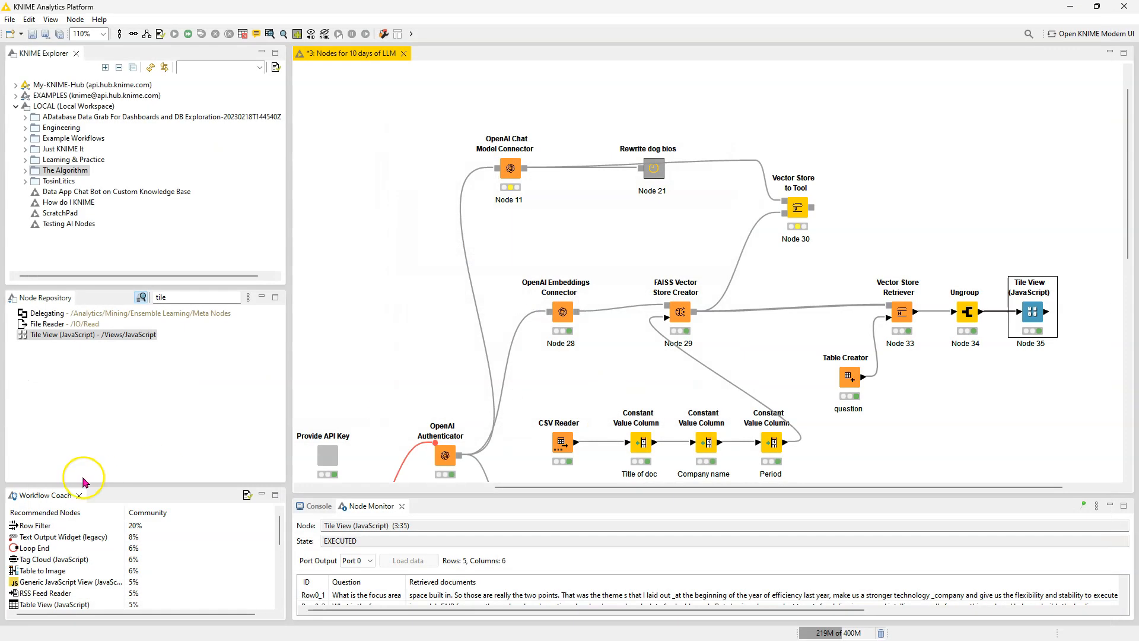